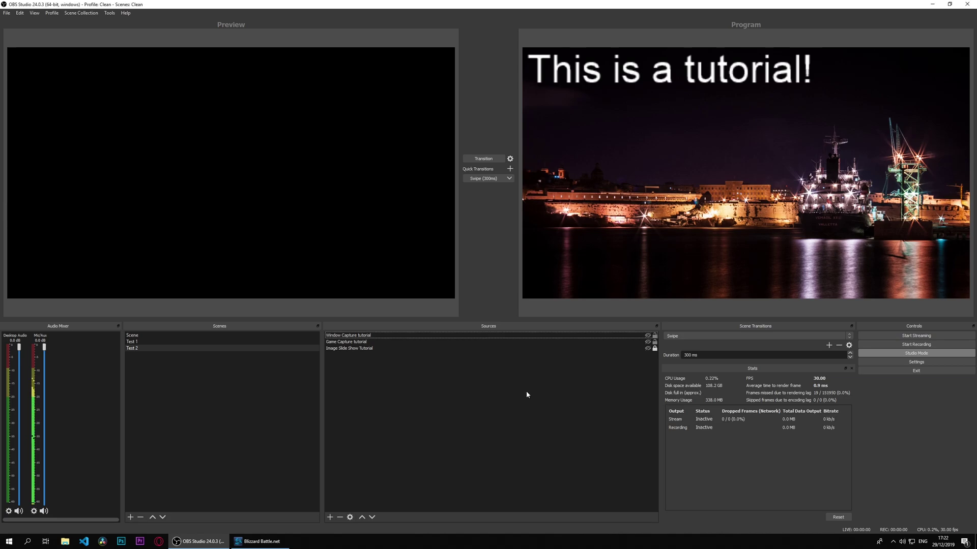
# Step: Add a Video Capture Device source named 'Webcam Overhead' using the Logitech BRIO camera
pyautogui.rightClick(527, 395)
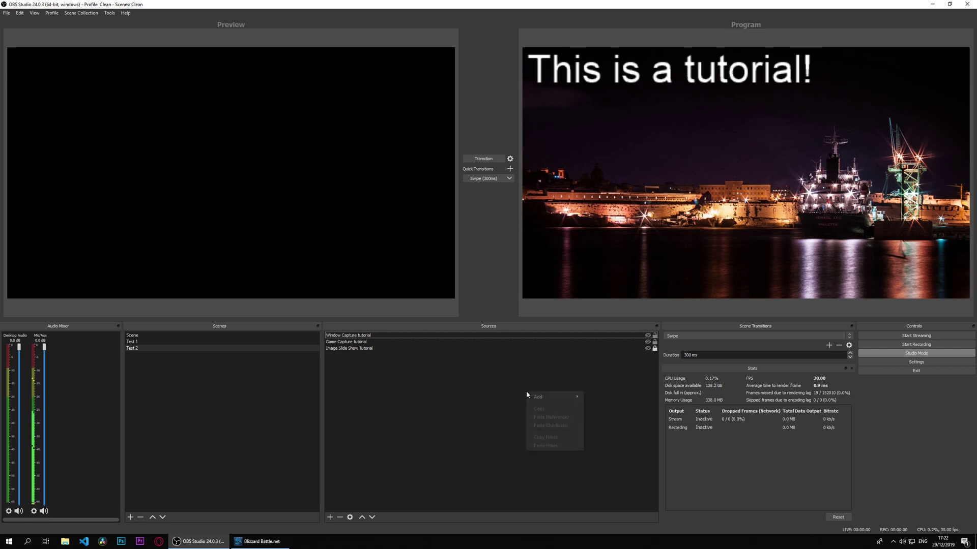
pyautogui.moveTo(564, 397)
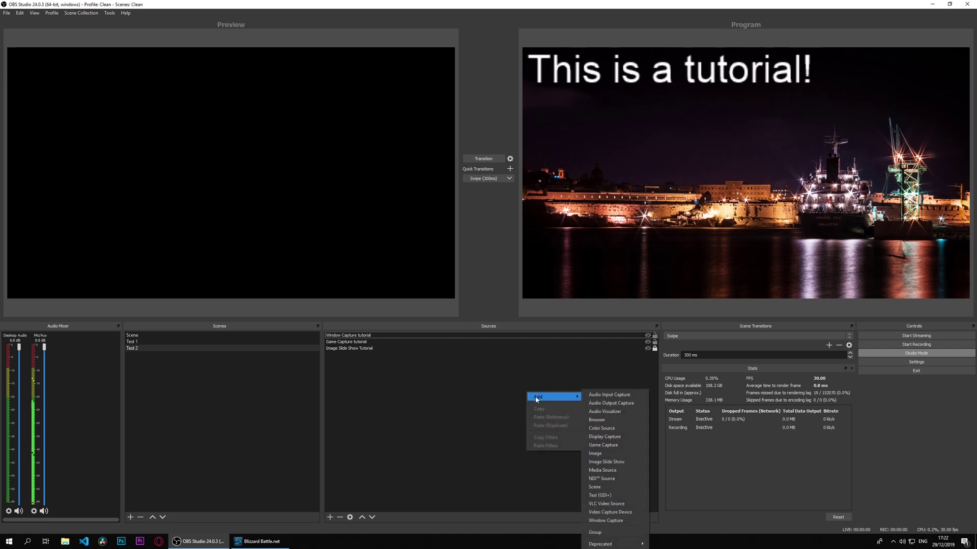
pyautogui.click(618, 512)
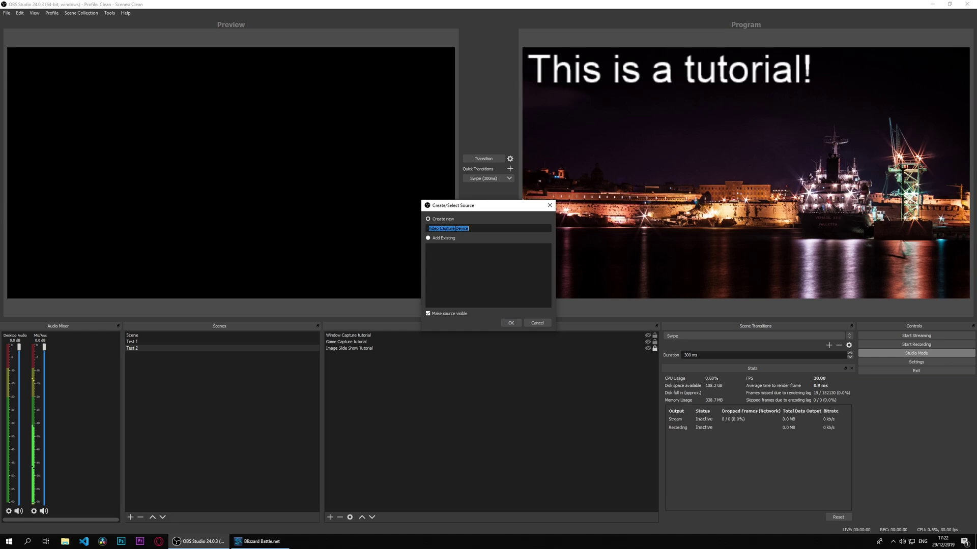
pyautogui.write('C')
pyautogui.press('Return')
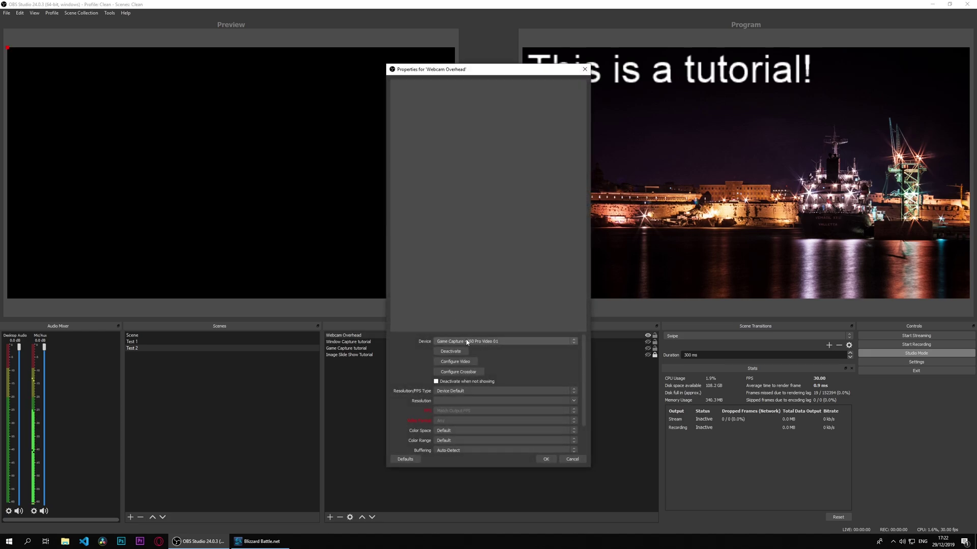
pyautogui.click(465, 341)
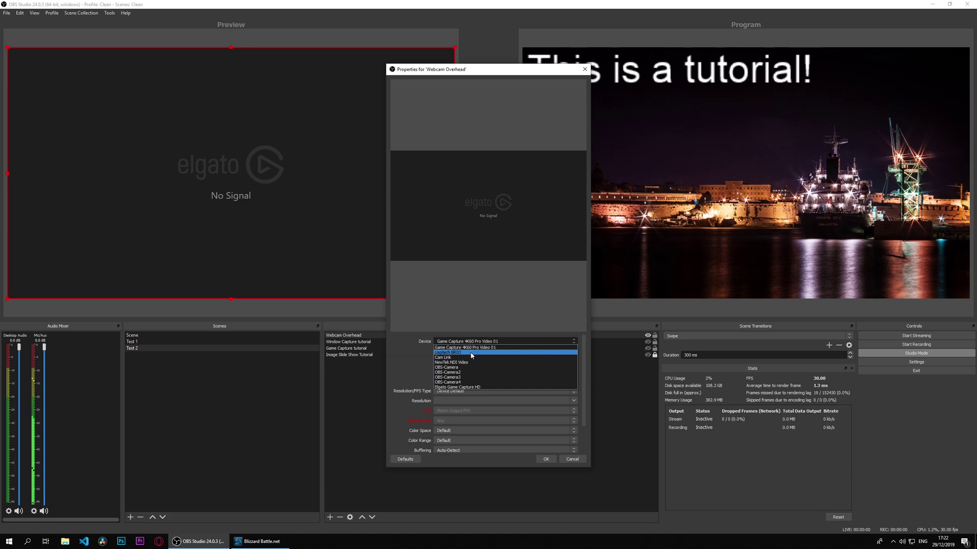
pyautogui.click(462, 353)
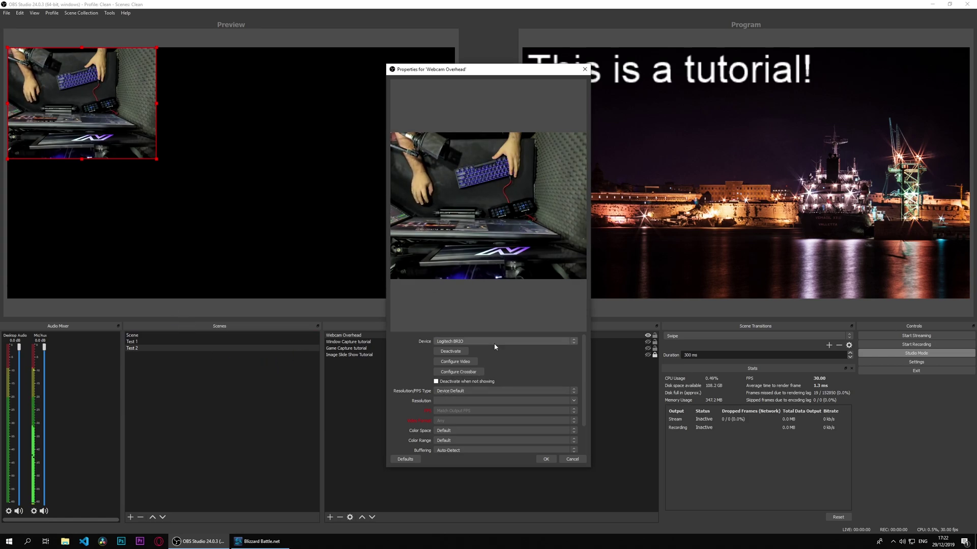
# Step: Set the Webcam Overhead Resolution/FPS Type to Custom with 1920x1080 resolution
pyautogui.click(459, 393)
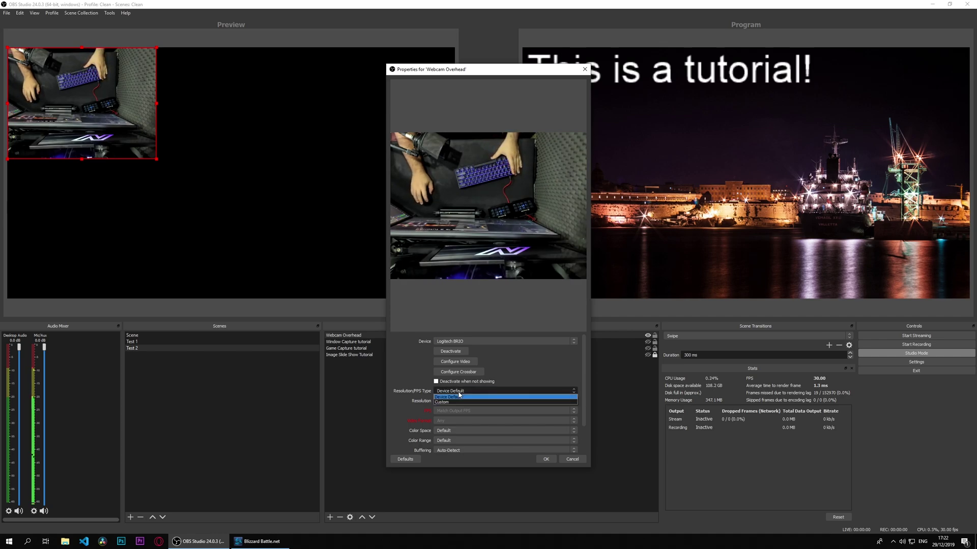
pyautogui.click(458, 402)
pyautogui.click(573, 402)
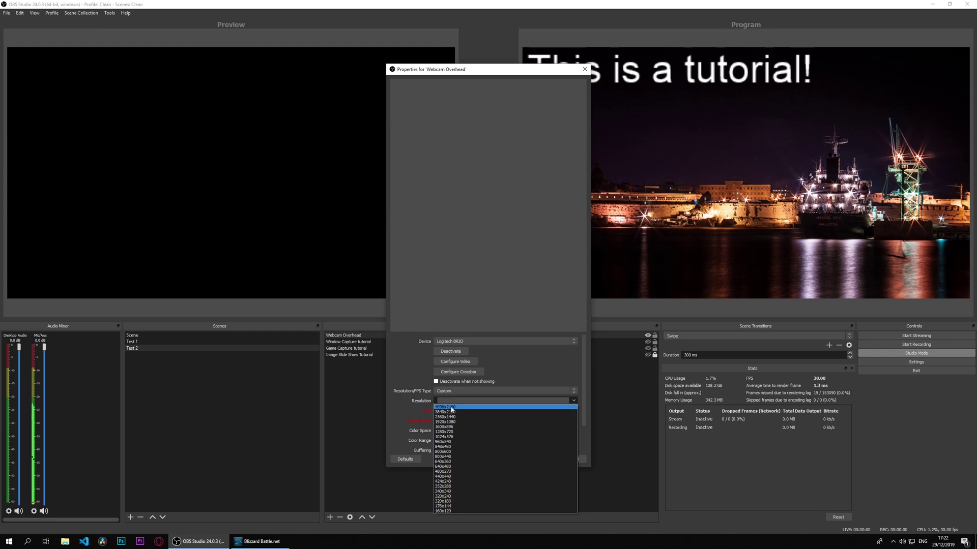
pyautogui.click(454, 422)
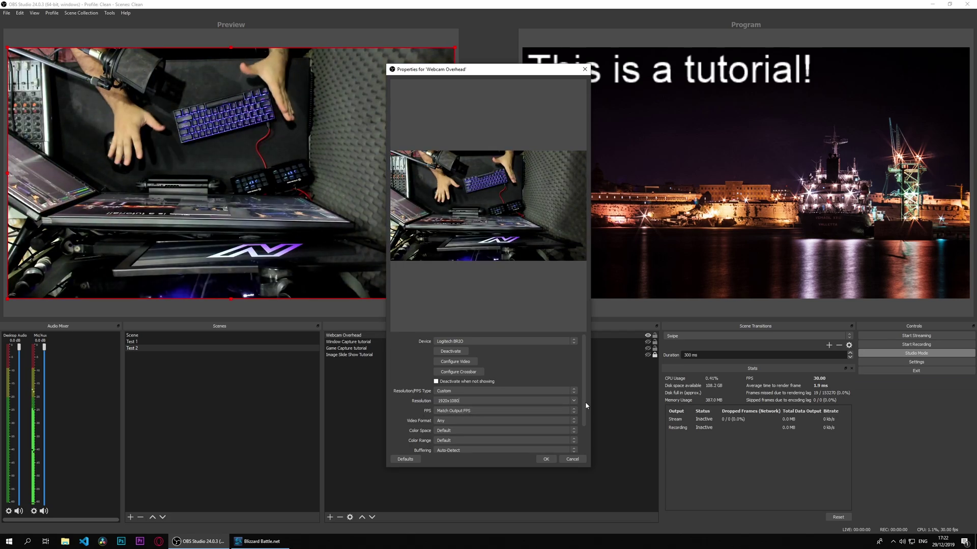
pyautogui.moveTo(496, 71); pyautogui.dragTo(505, 34)
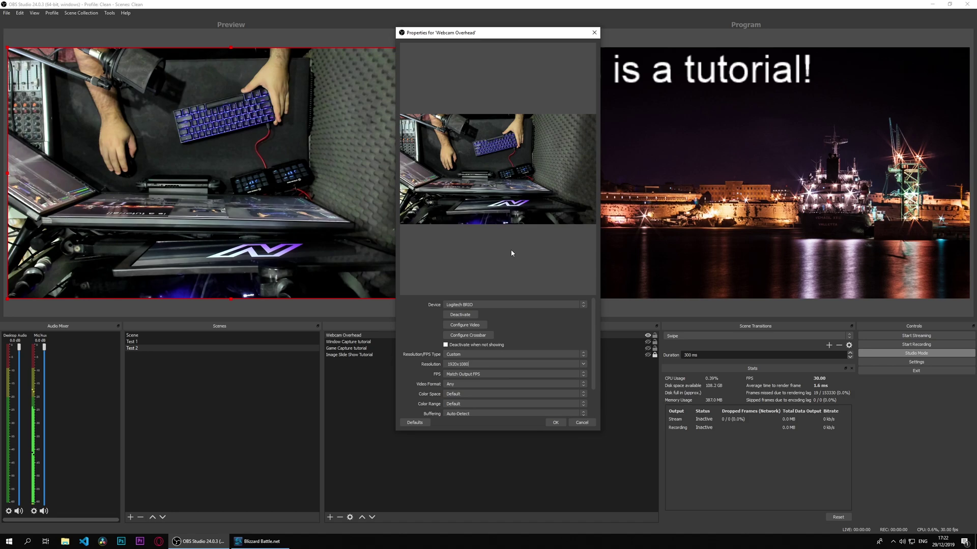
pyautogui.moveTo(593, 336); pyautogui.dragTo(590, 369)
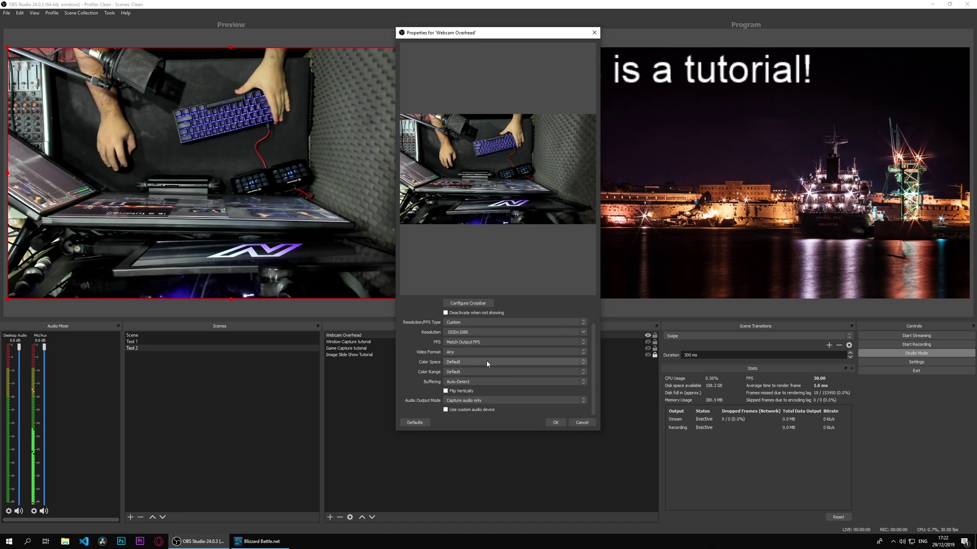
# Step: Confirm the webcam settings, then reopen and close Webcam Overhead's properties unchanged
pyautogui.click(553, 422)
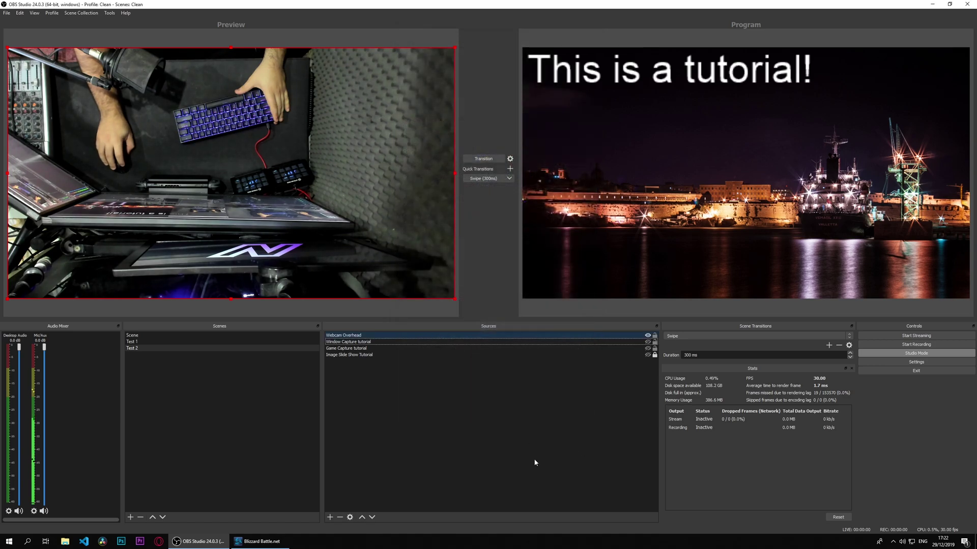
pyautogui.click(433, 420)
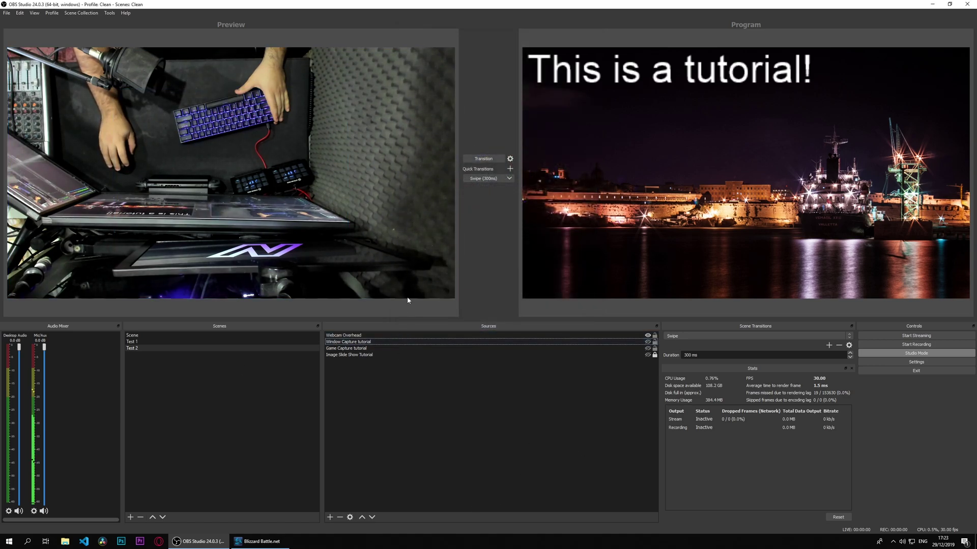
pyautogui.click(377, 335)
pyautogui.doubleClick(381, 335)
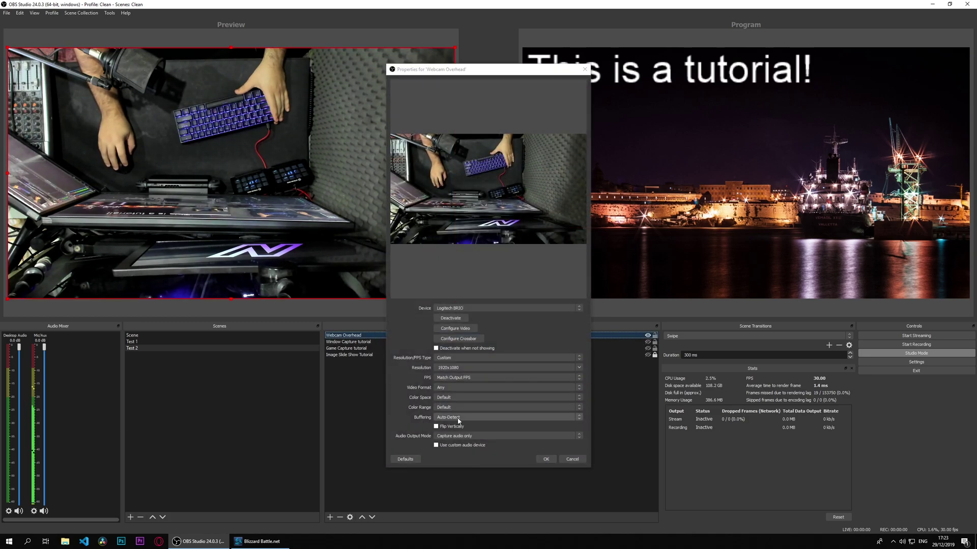
pyautogui.click(572, 460)
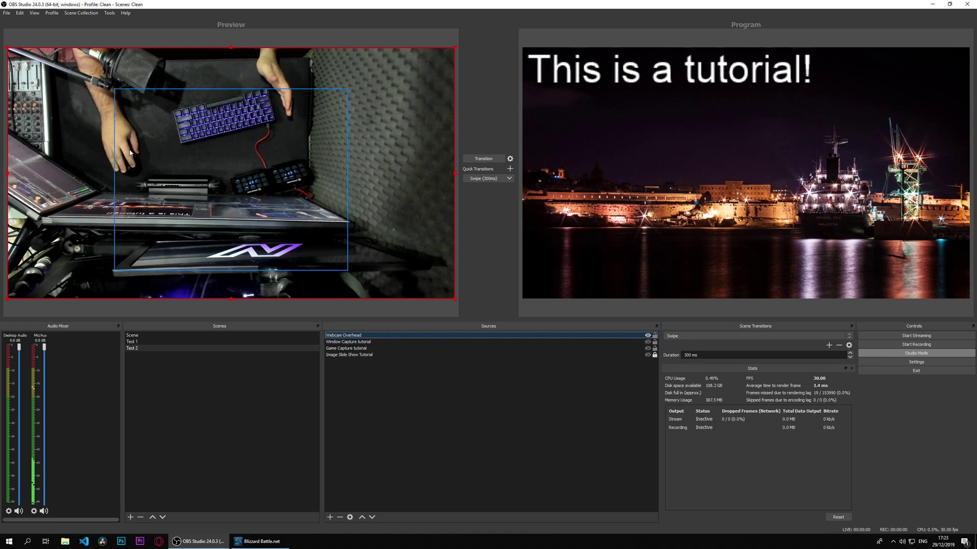
# Step: Lock Window Capture tutorial, shrink the webcam to a small top-left box, then hide and lock it
pyautogui.click(237, 187)
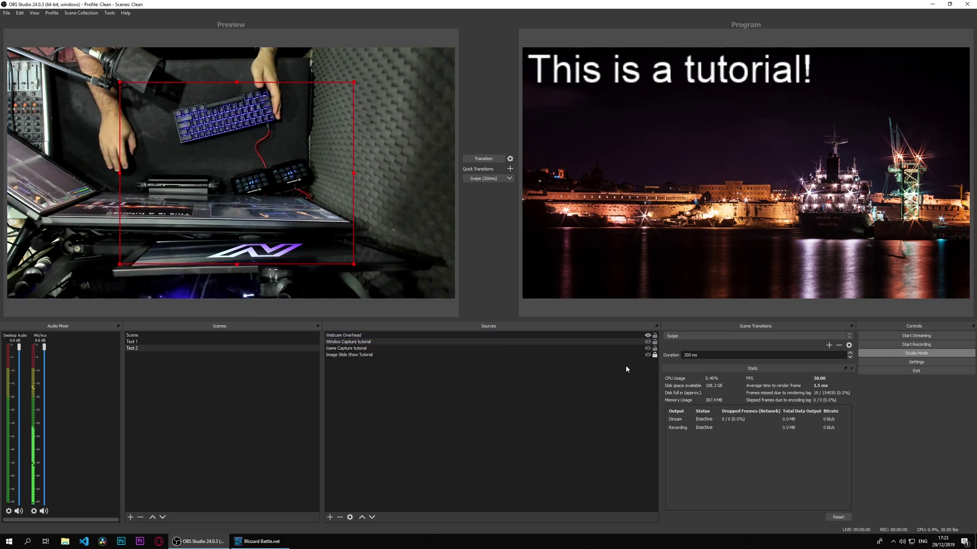
pyautogui.click(654, 343)
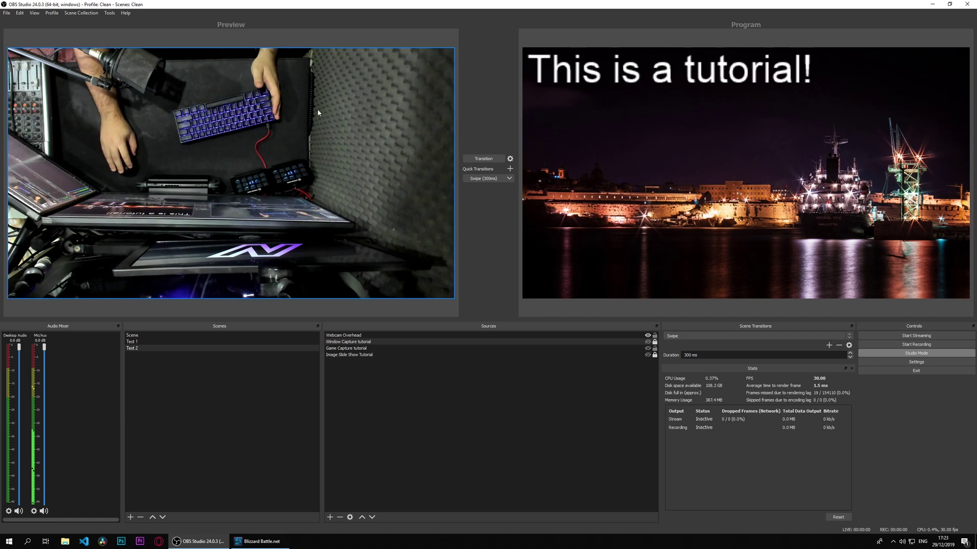
pyautogui.click(284, 294)
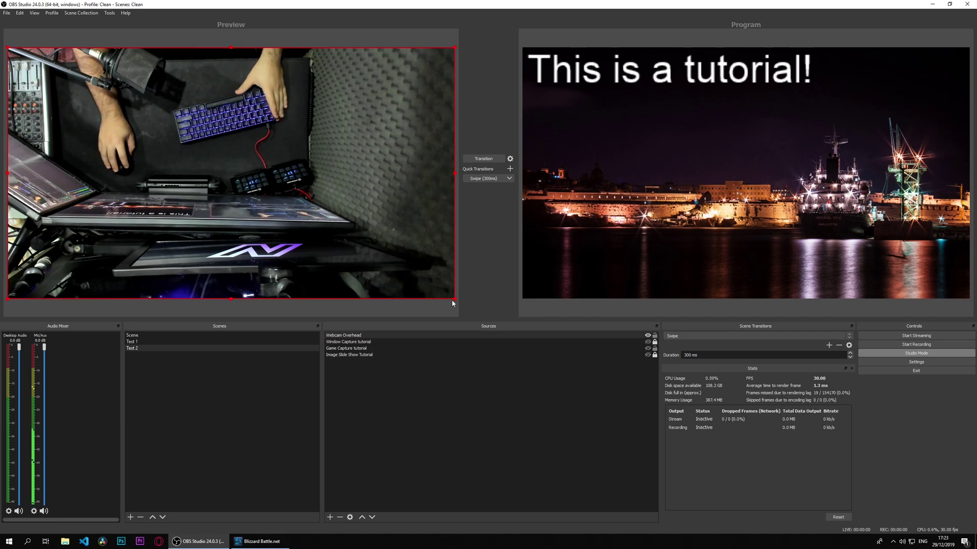
pyautogui.moveTo(453, 299); pyautogui.dragTo(111, 161)
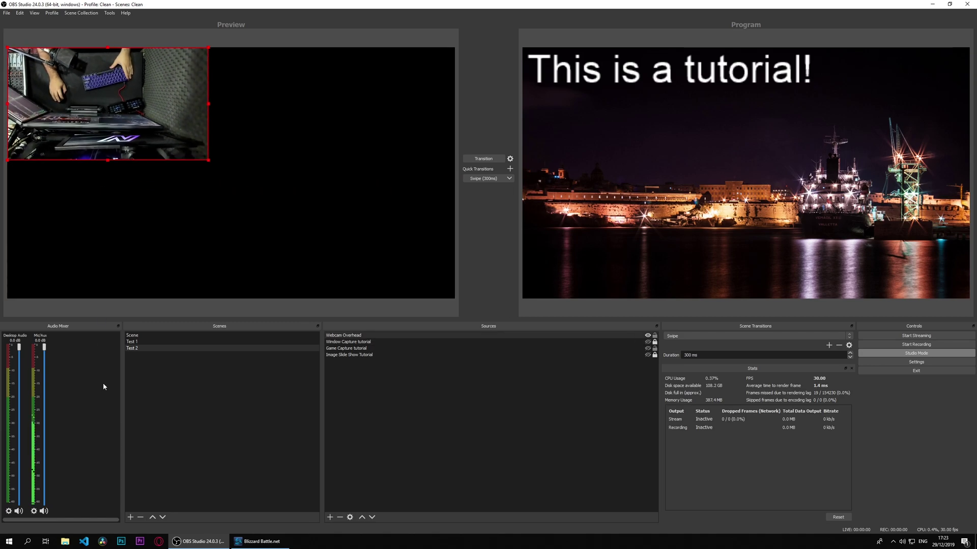
pyautogui.click(648, 335)
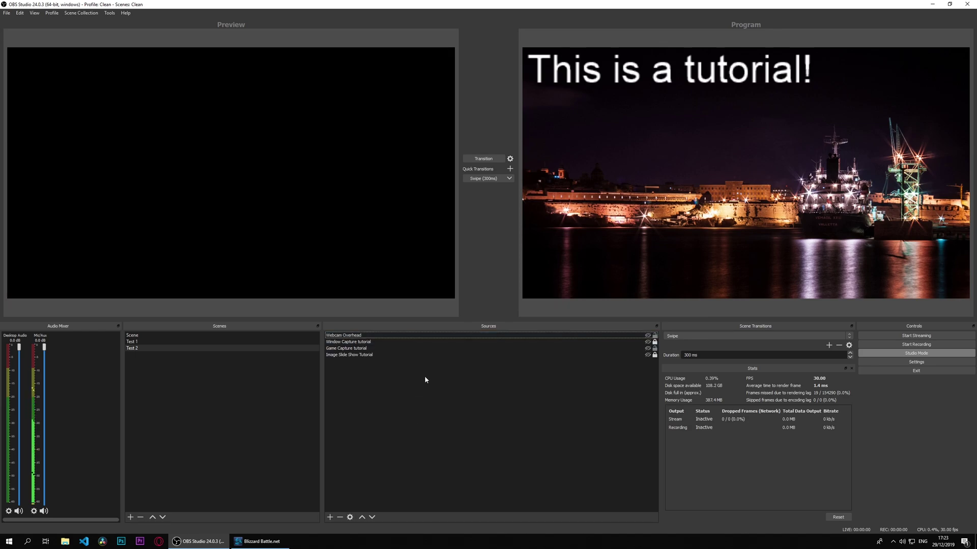
pyautogui.click(654, 337)
# Step: Add another Video Capture Device source named 'Nintendo Switch'
pyautogui.rightClick(425, 394)
pyautogui.moveTo(455, 399)
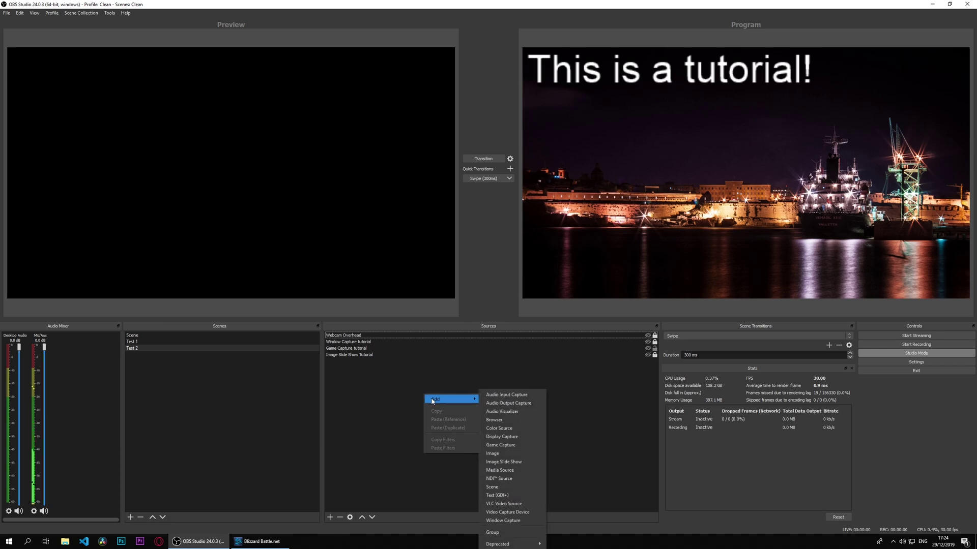
pyautogui.click(517, 513)
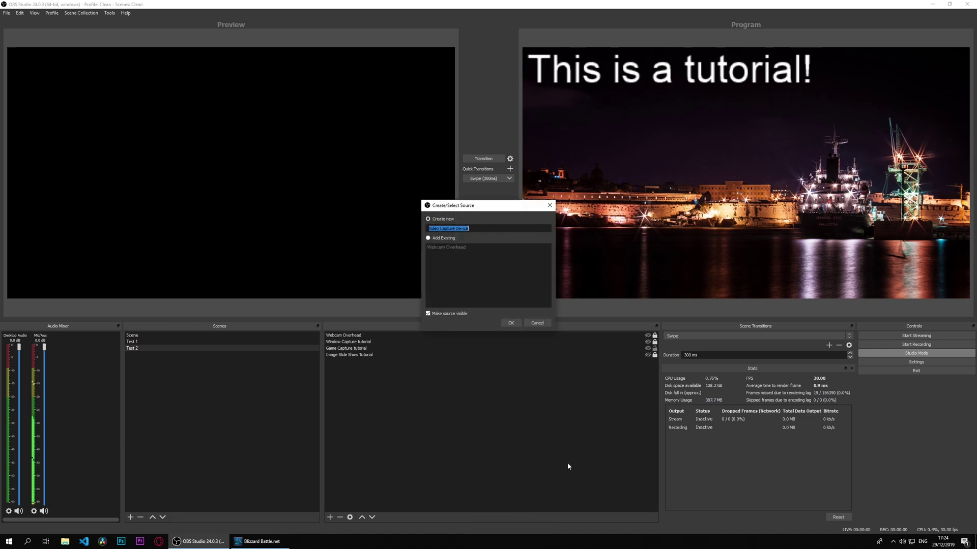
pyautogui.write('NM')
pyautogui.press('Return')
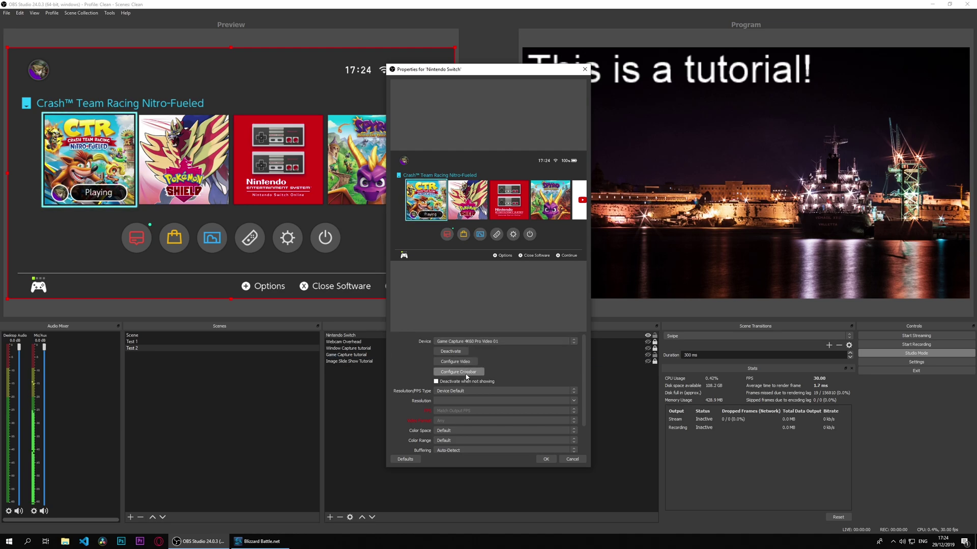
# Step: Set the Nintendo Switch capture to Custom 1920x1080 resolution and confirm the properties
pyautogui.moveTo(478, 71); pyautogui.dragTo(622, 65)
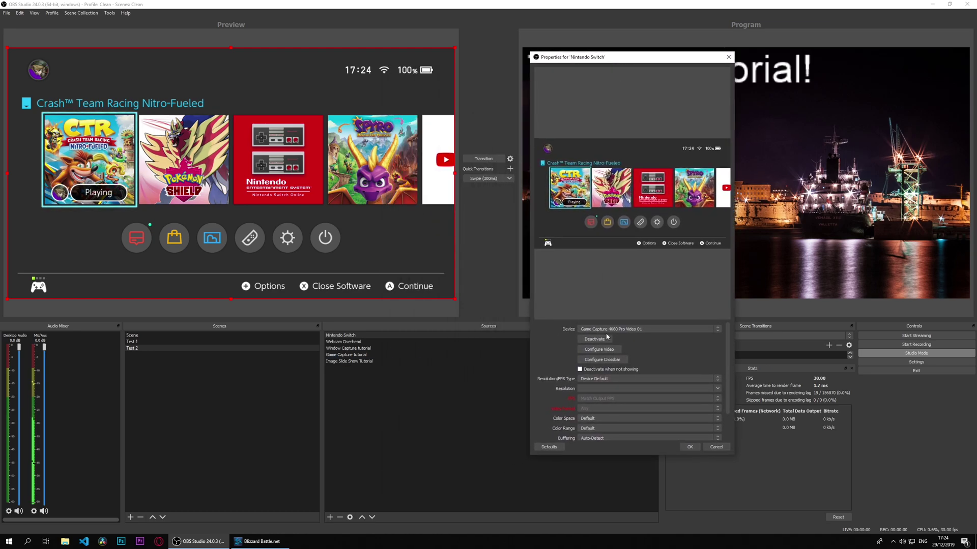
pyautogui.click(646, 379)
pyautogui.click(647, 386)
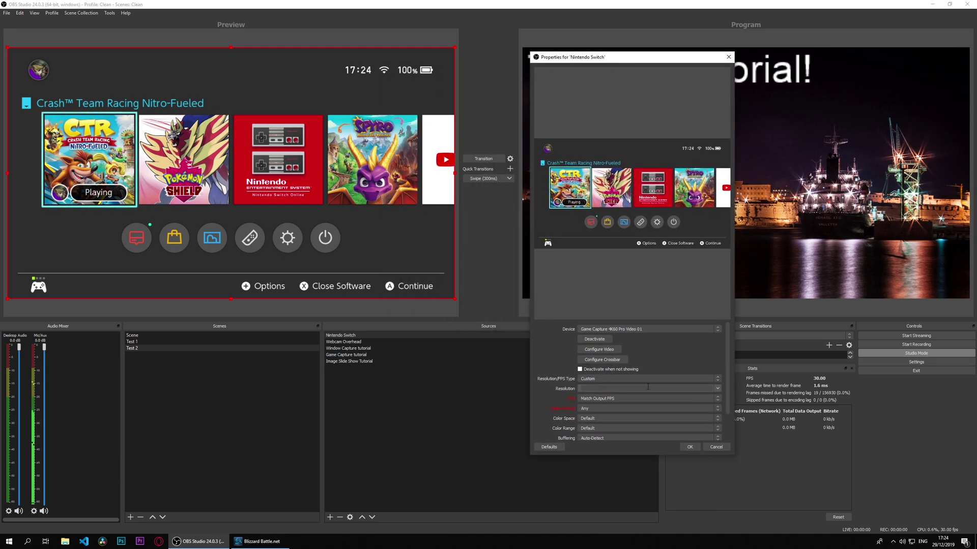
pyautogui.click(717, 388)
pyautogui.click(610, 204)
pyautogui.scroll(-2, 561, 393)
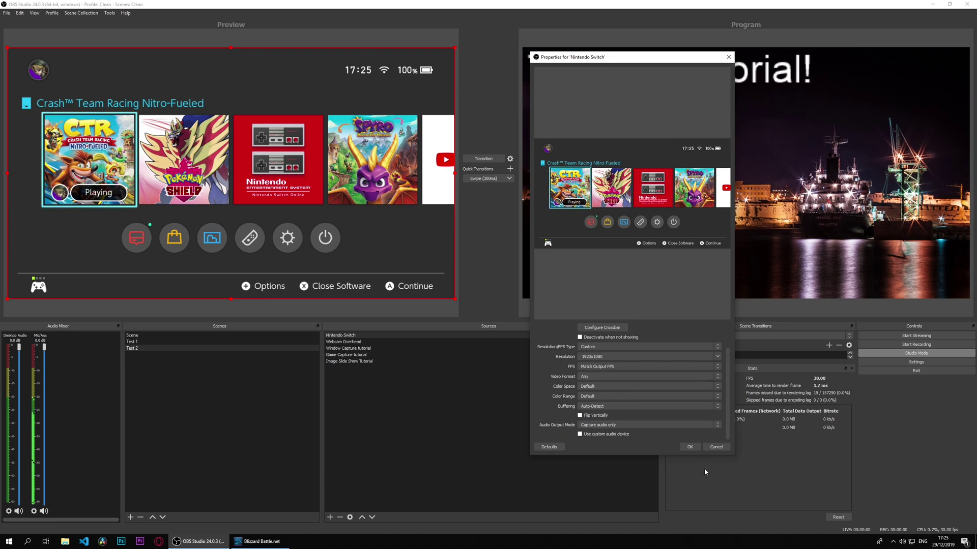
pyautogui.click(690, 447)
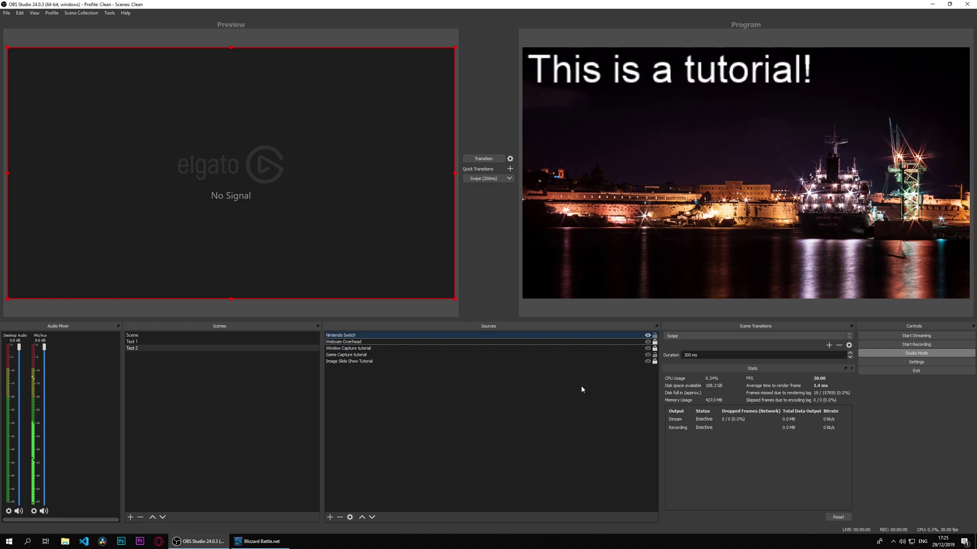
# Step: Hide the Nintendo Switch source and add a Video Capture Device source named 'Cam Link'
pyautogui.click(646, 336)
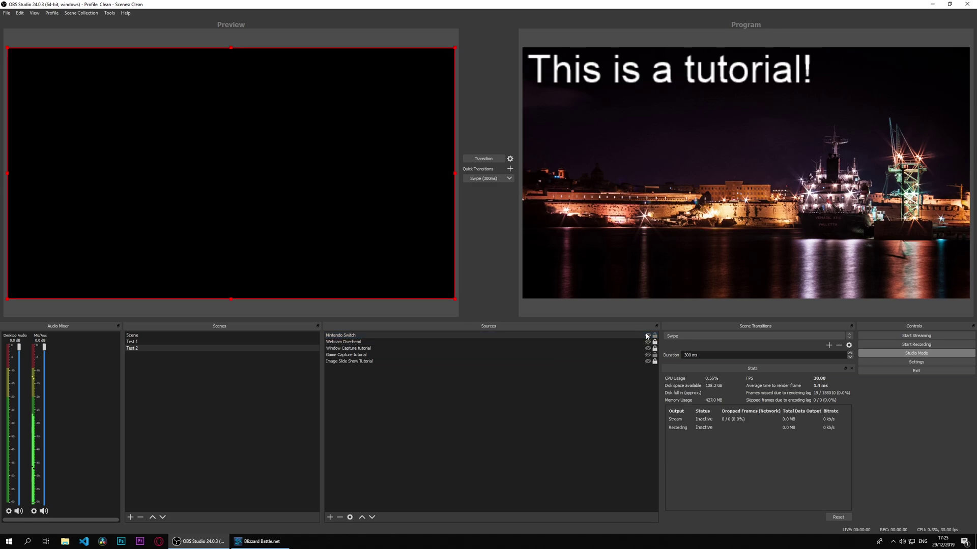
pyautogui.rightClick(410, 401)
pyautogui.moveTo(423, 407)
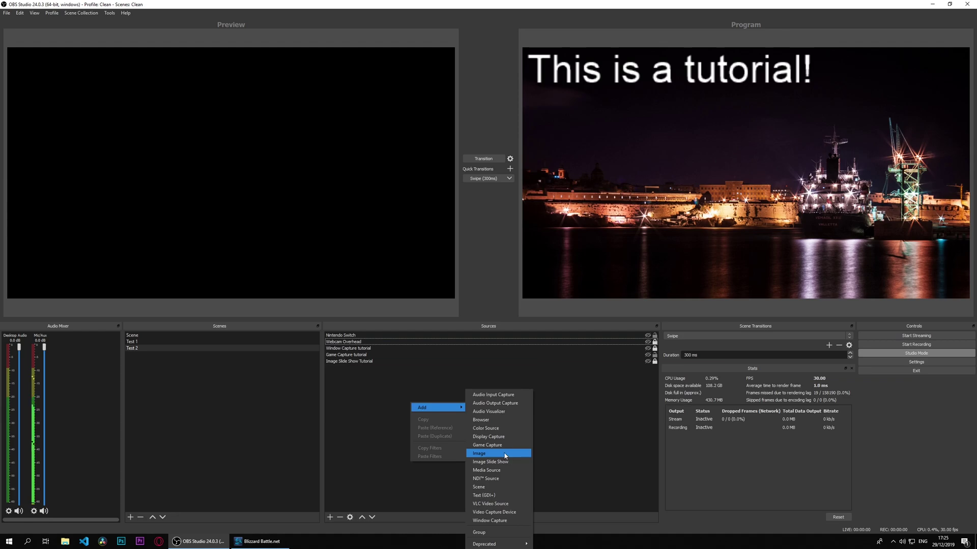
pyautogui.click(494, 512)
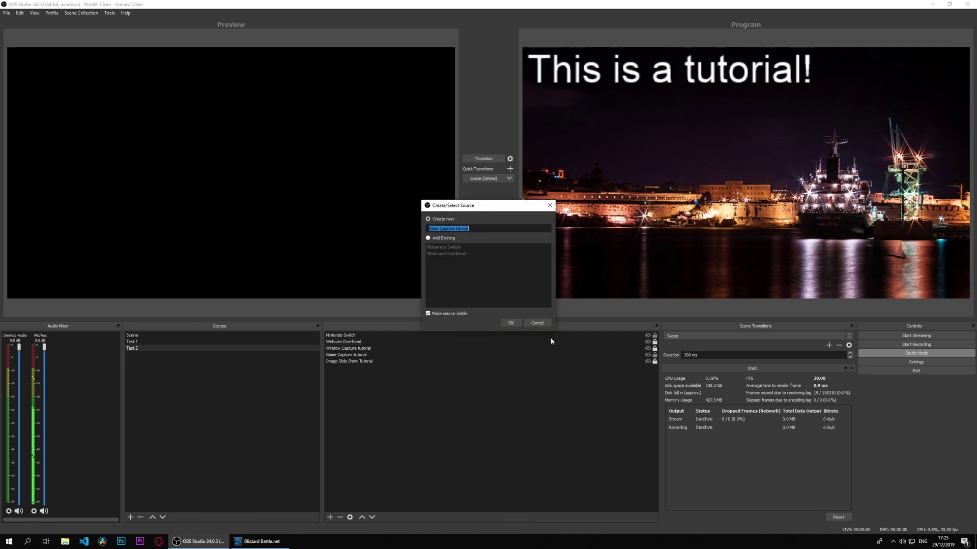
pyautogui.write('Cam Link')
pyautogui.click(542, 322)
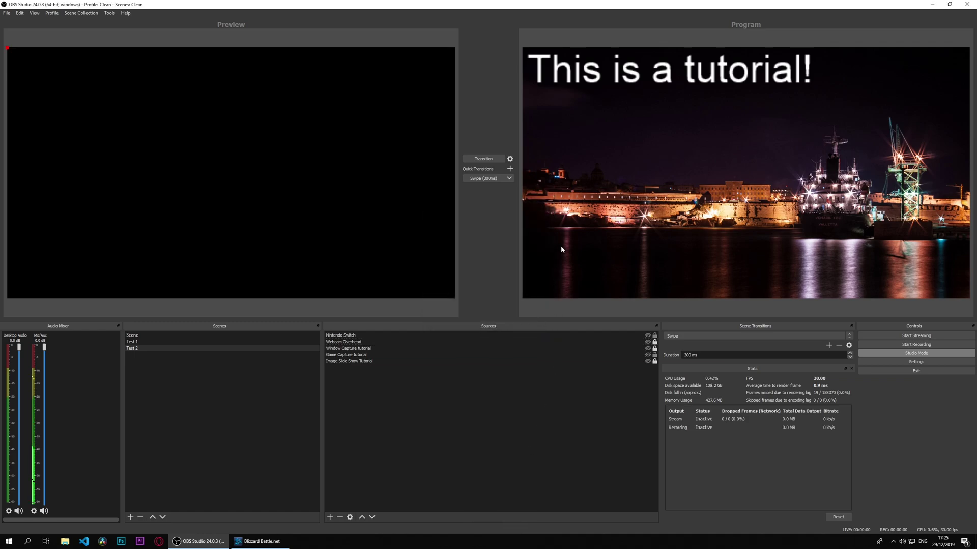
# Step: Choose the Cam Link device at Custom 1920x1080 resolution and apply the settings
pyautogui.click(514, 340)
pyautogui.click(477, 356)
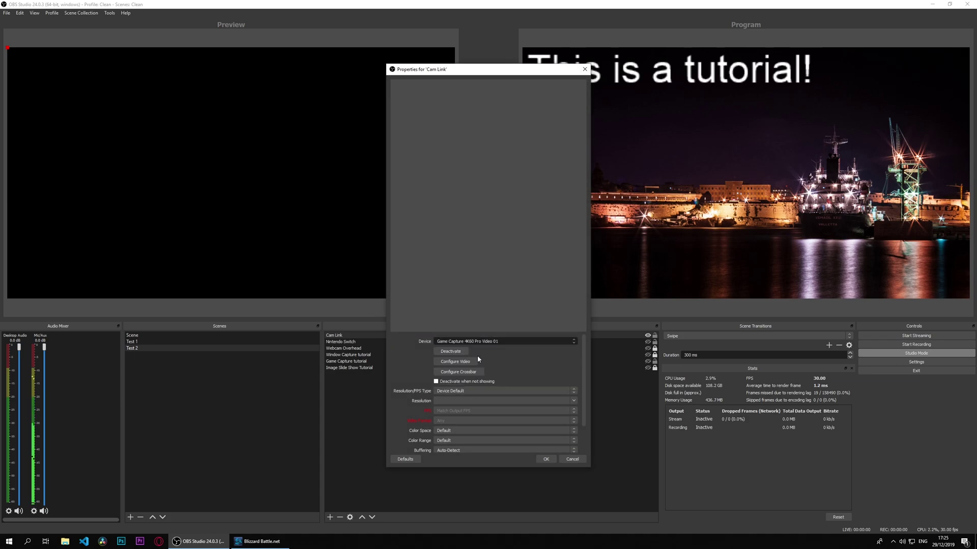
pyautogui.scroll(1, 487, 341)
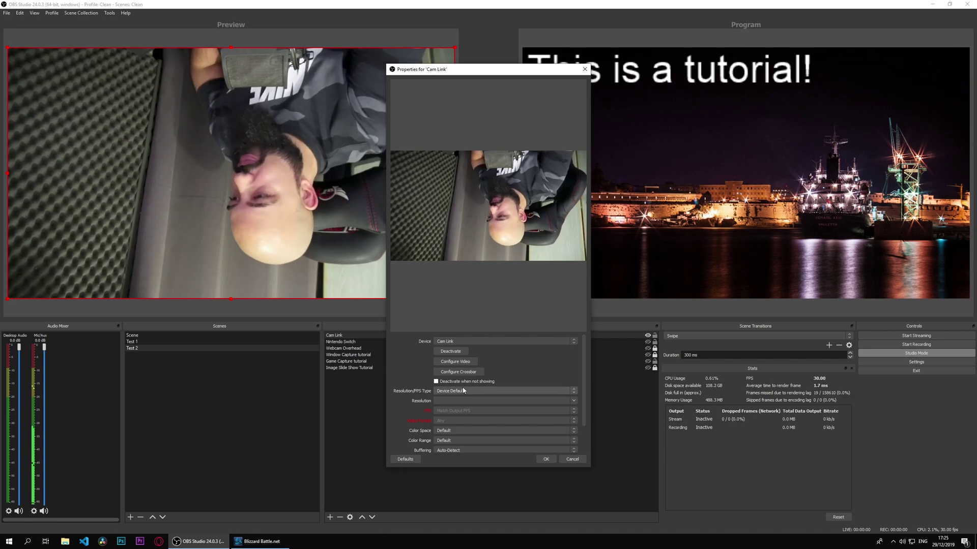
pyautogui.click(509, 391)
pyautogui.click(523, 402)
pyautogui.click(574, 403)
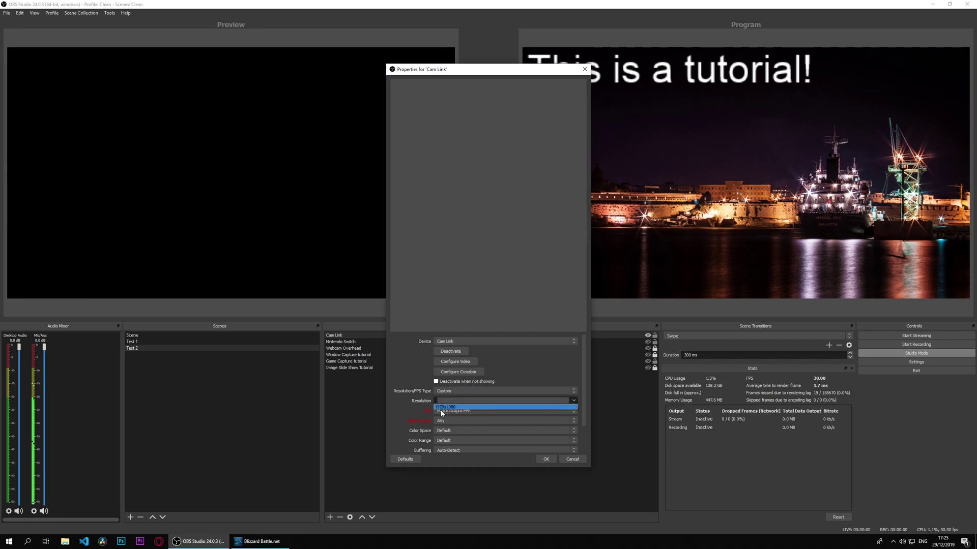
pyautogui.click(441, 410)
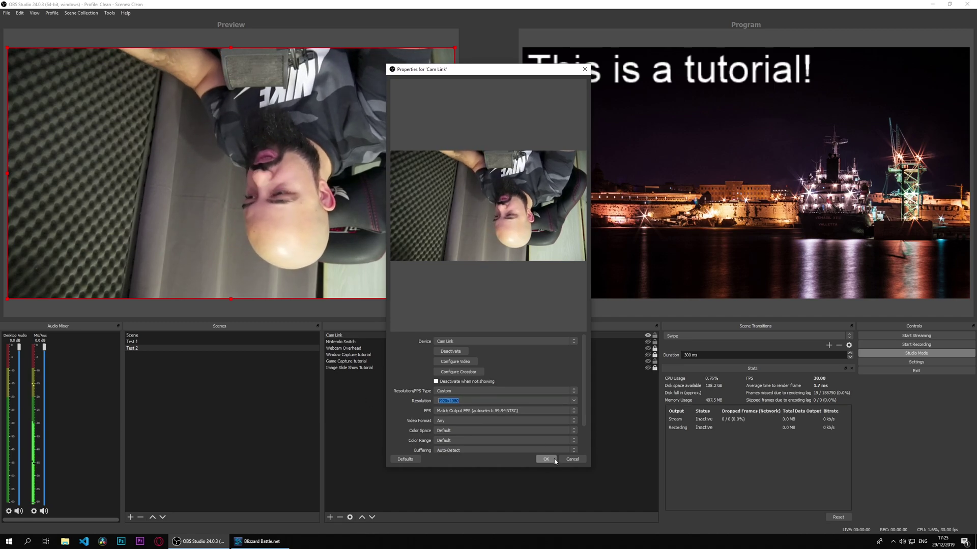
pyautogui.press('Return')
# Step: Apply Transform > Rotate 180 degrees to the Cam Link source, then select Cam Link in Sources
pyautogui.rightClick(350, 173)
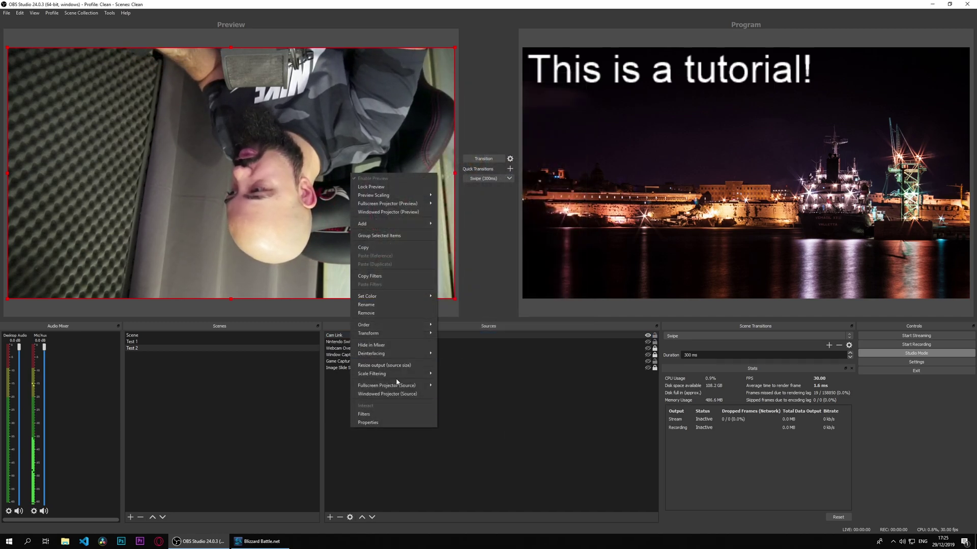
pyautogui.press('Escape')
pyautogui.rightClick(361, 336)
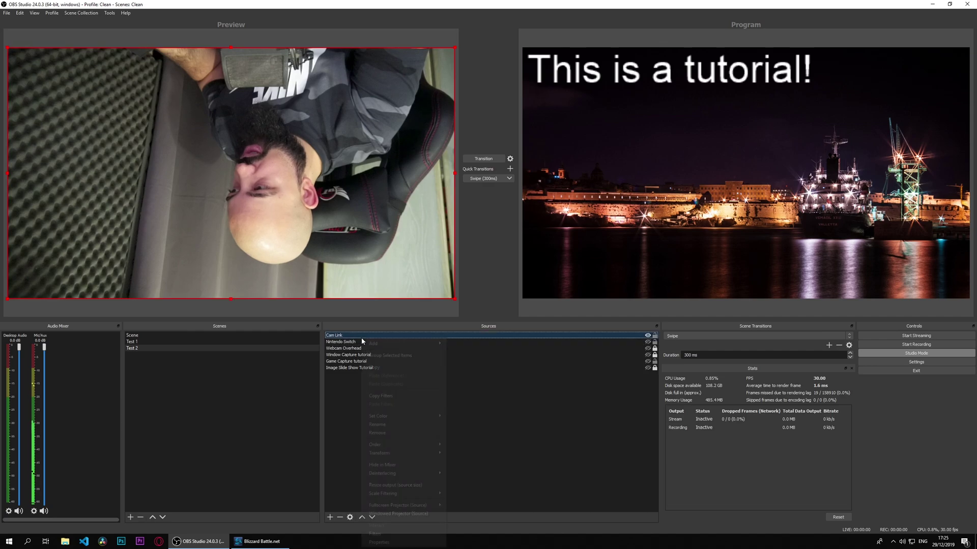
pyautogui.moveTo(407, 452)
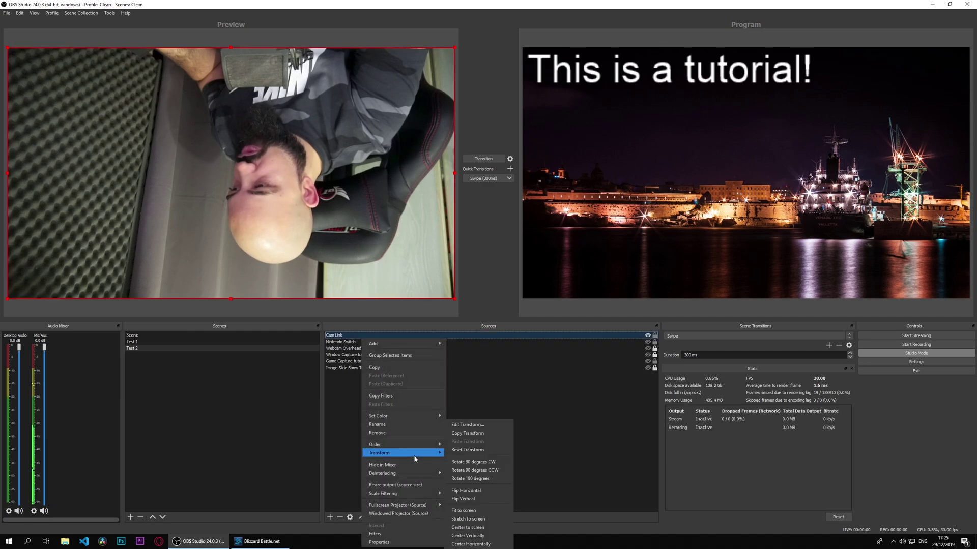
pyautogui.click(488, 479)
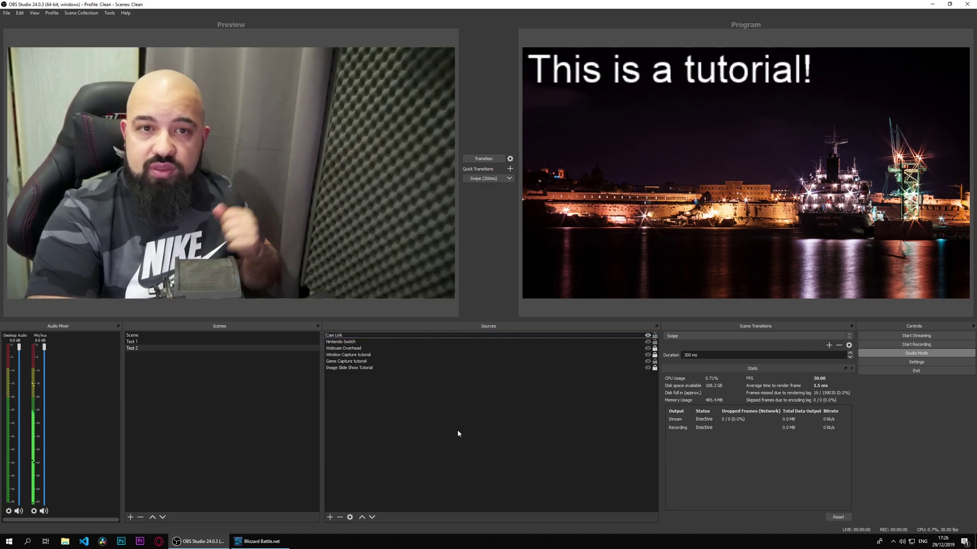
pyautogui.click(392, 336)
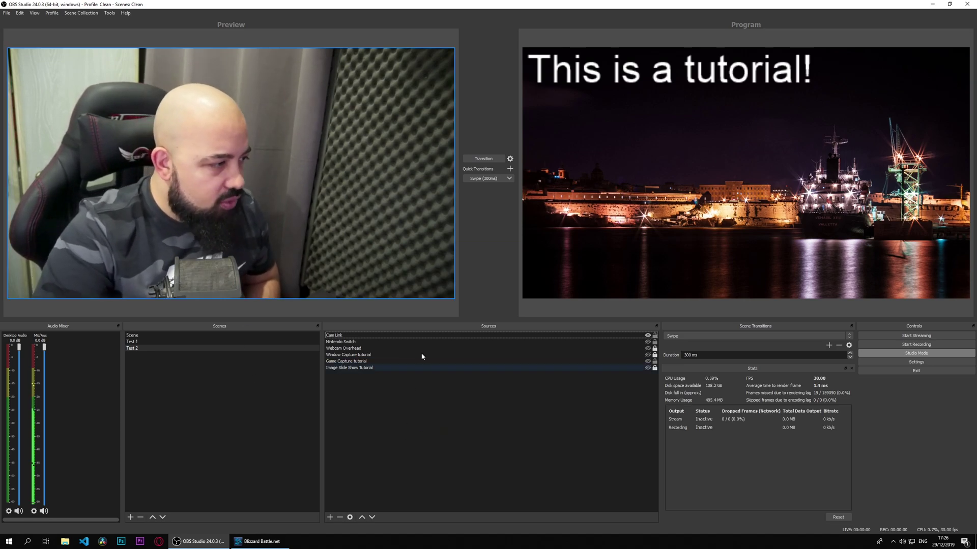
pyautogui.click(349, 337)
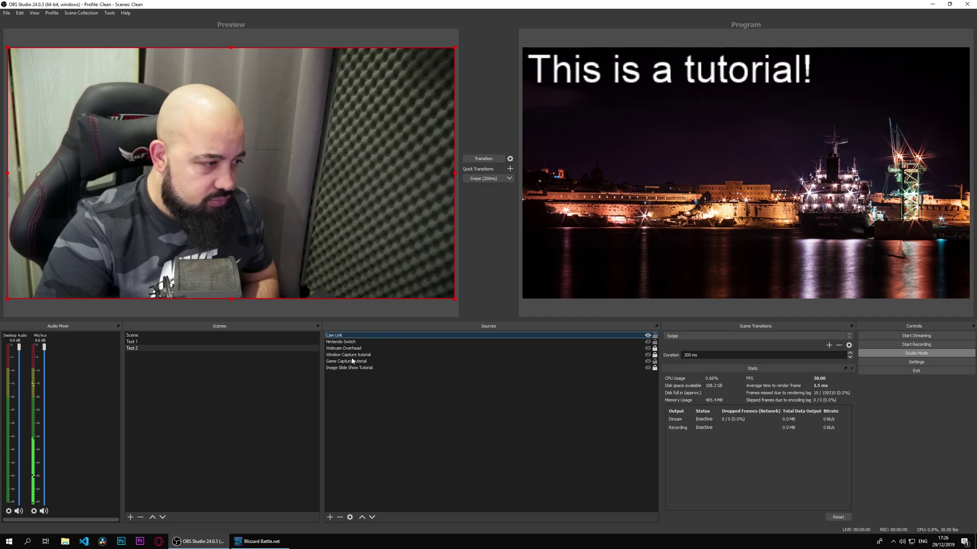
pyautogui.doubleClick(383, 334)
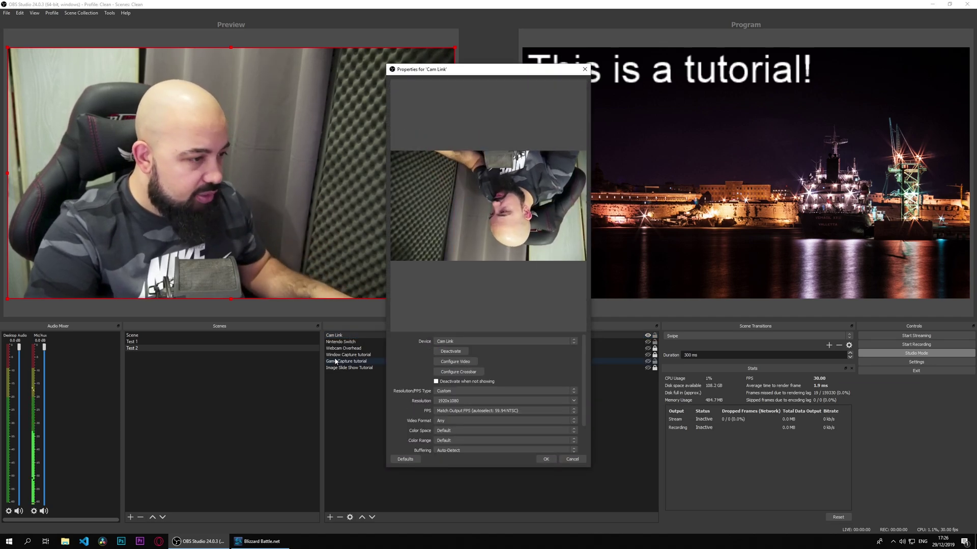
pyautogui.click(450, 401)
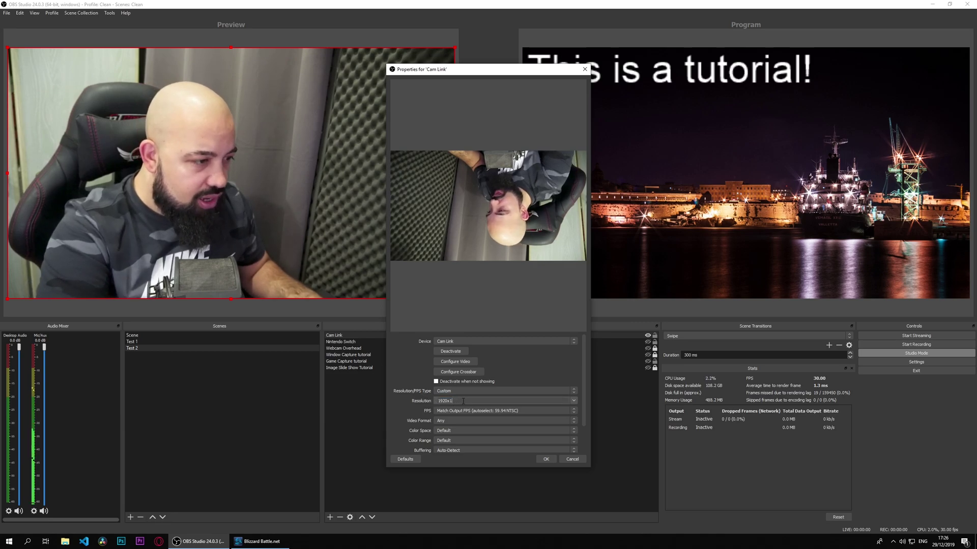
pyautogui.press('BackSpace')
pyautogui.press('BackSpace')
pyautogui.press('BackSpace')
pyautogui.press('BackSpace')
pyautogui.press('BackSpace')
pyautogui.press('BackSpace')
pyautogui.press('BackSpace')
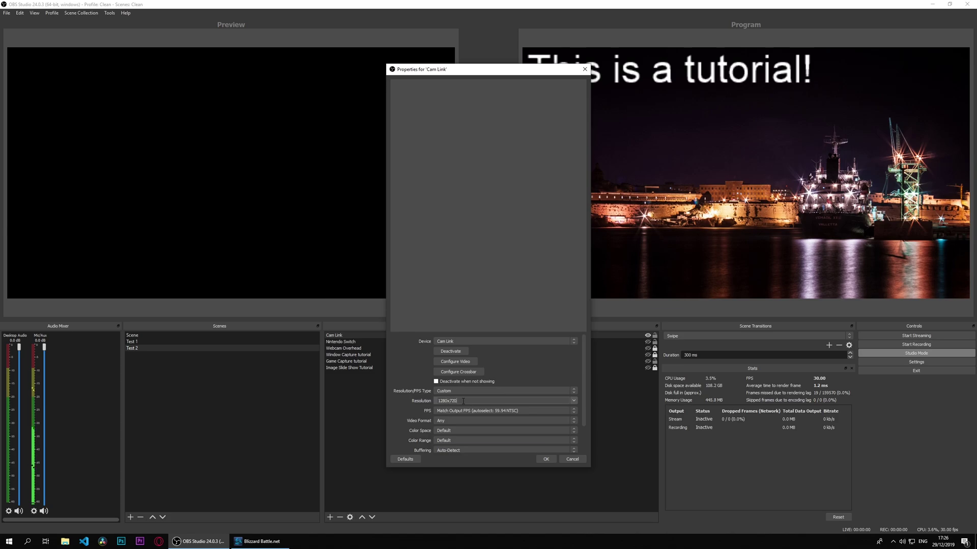
pyautogui.click(545, 459)
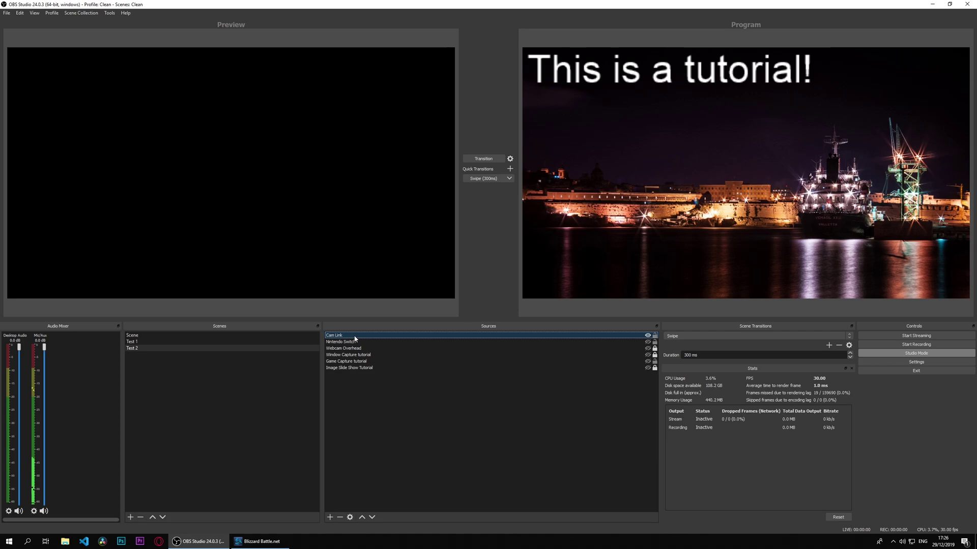
pyautogui.doubleClick(414, 336)
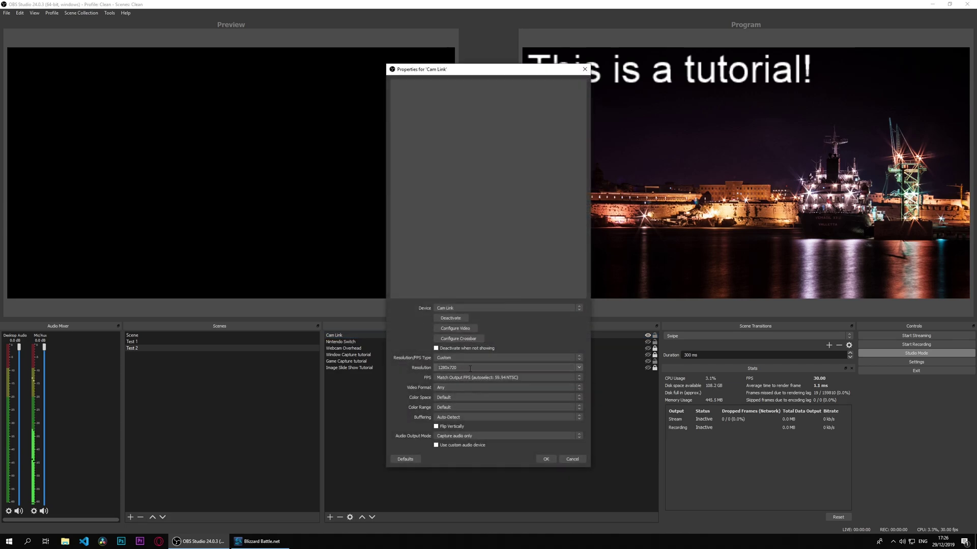
pyautogui.click(579, 367)
pyautogui.click(471, 375)
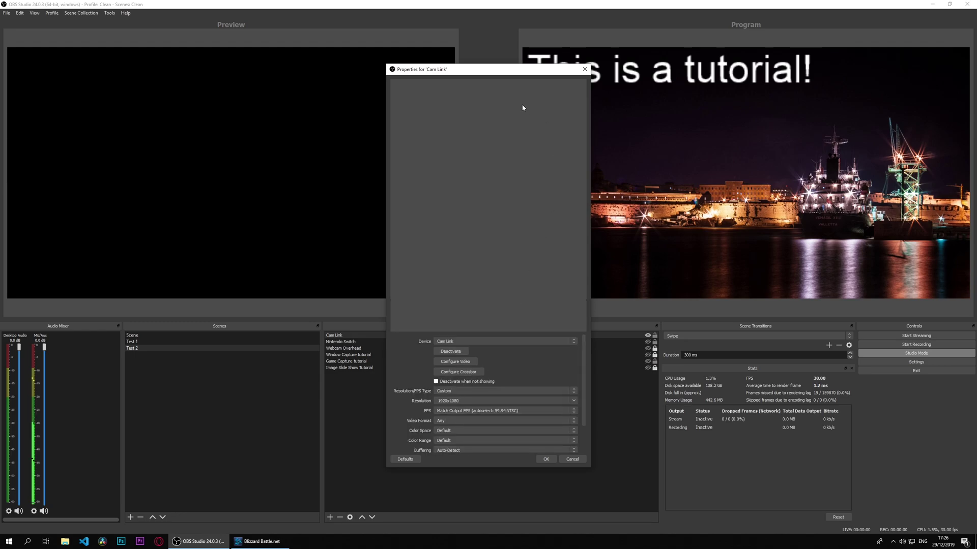
pyautogui.moveTo(523, 69); pyautogui.dragTo(632, 66)
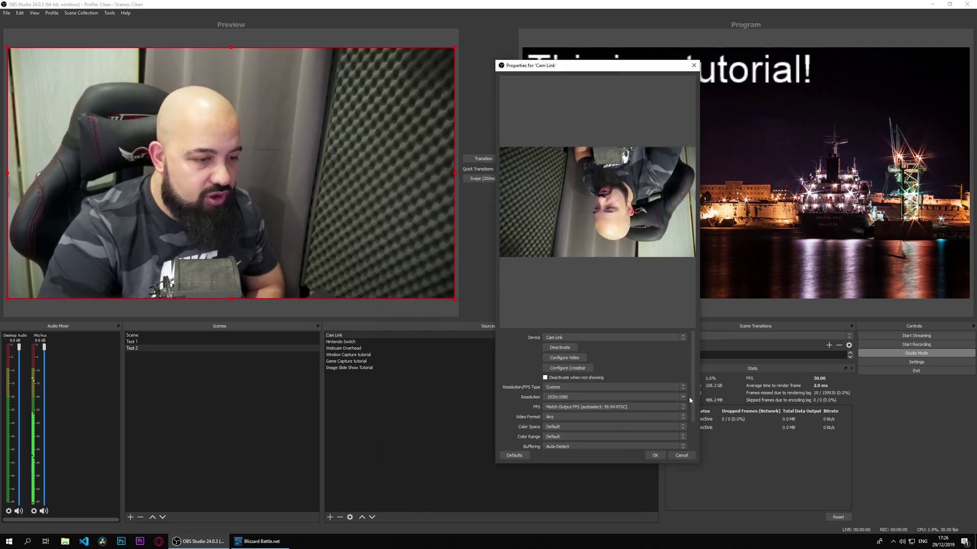
pyautogui.moveTo(690, 397); pyautogui.dragTo(691, 433)
pyautogui.click(657, 454)
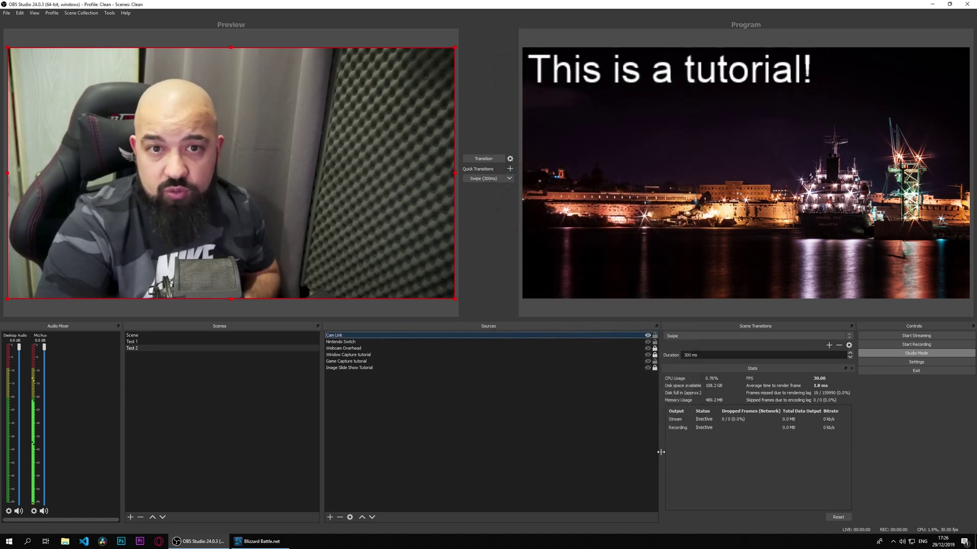